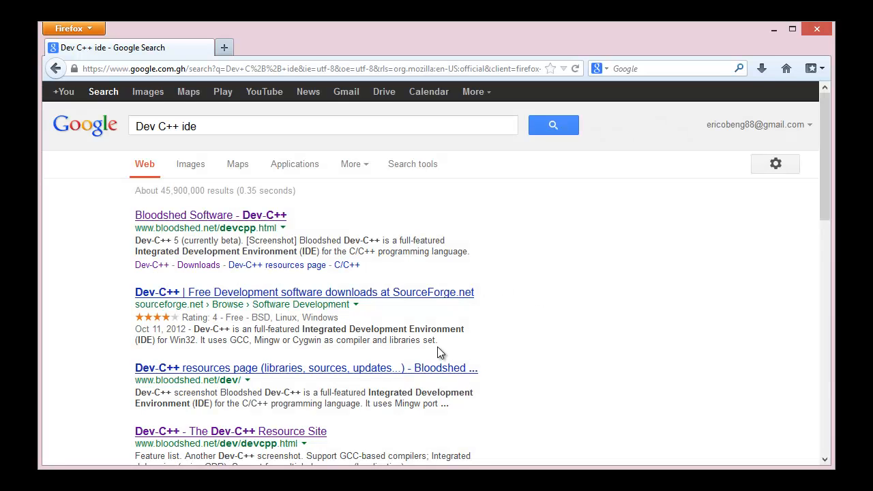
# Open The Dev-C++ Resource Site from the search results and try downloading Dev-C++ 5.0 beta 9.2 with Mingw/GCC 3.4.2 from SourceForge.
pyautogui.scroll(-6, 437, 347)
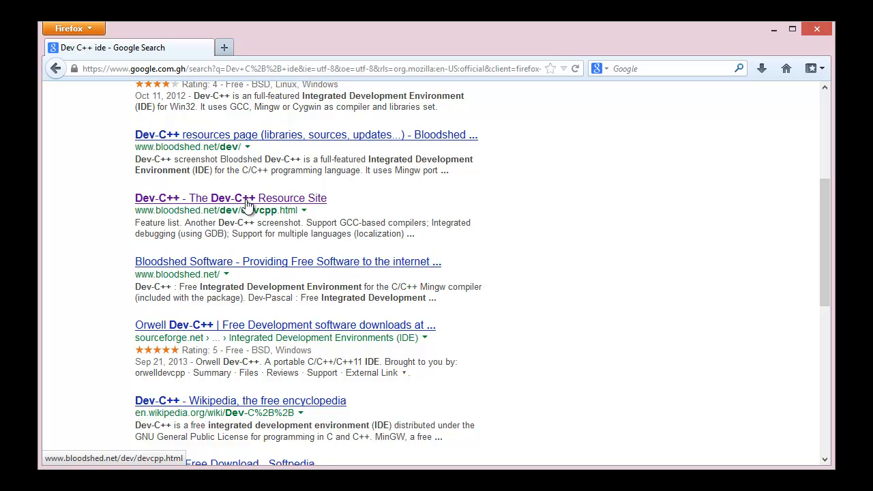
pyautogui.click(268, 208)
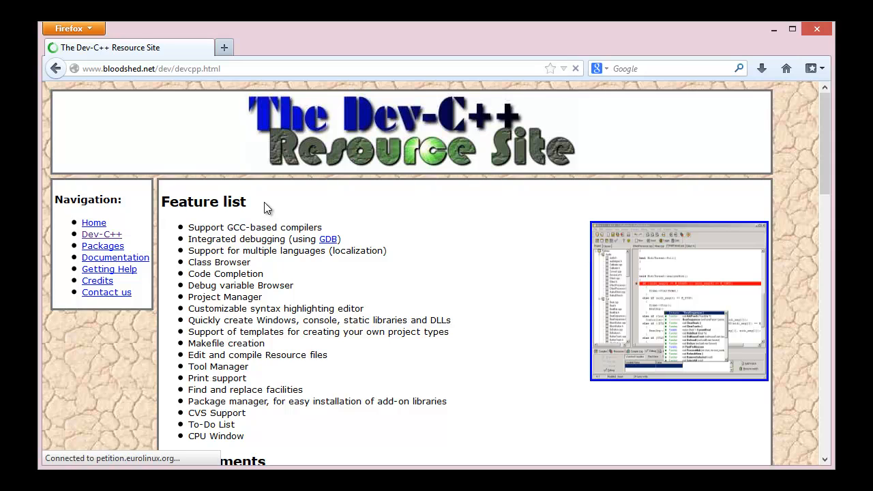
pyautogui.scroll(-6, 285, 285)
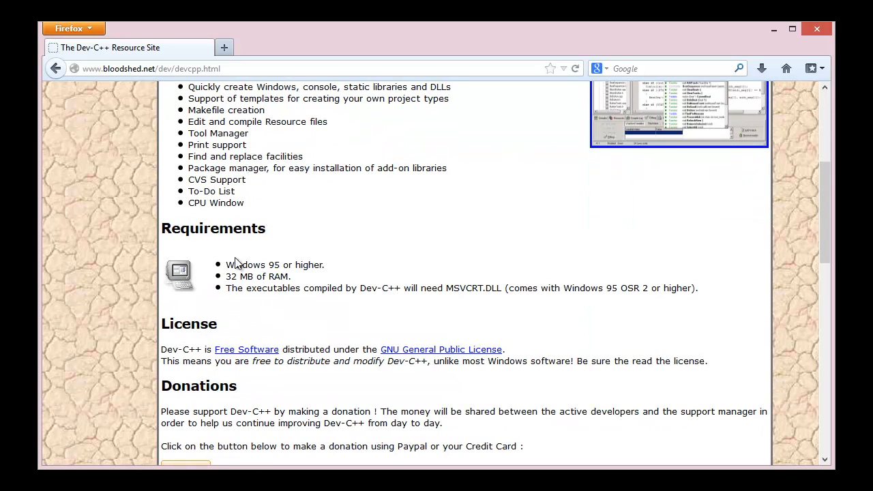
pyautogui.scroll(-8, 273, 333)
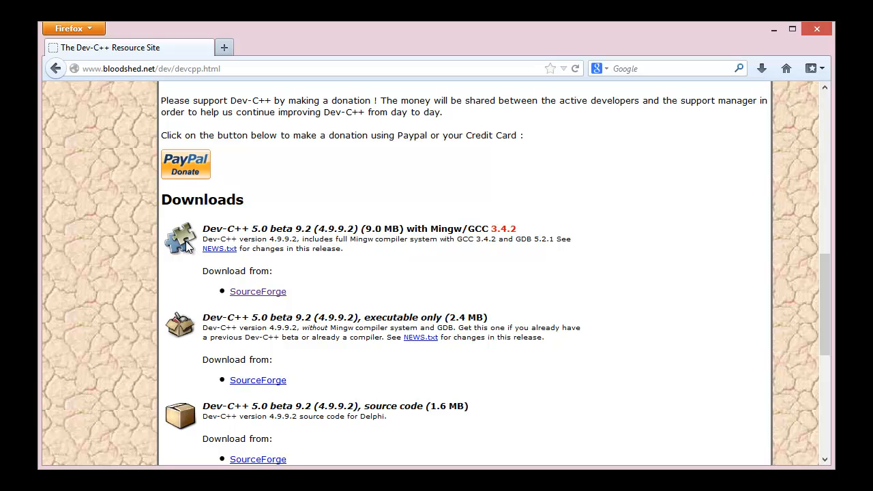
pyautogui.click(254, 297)
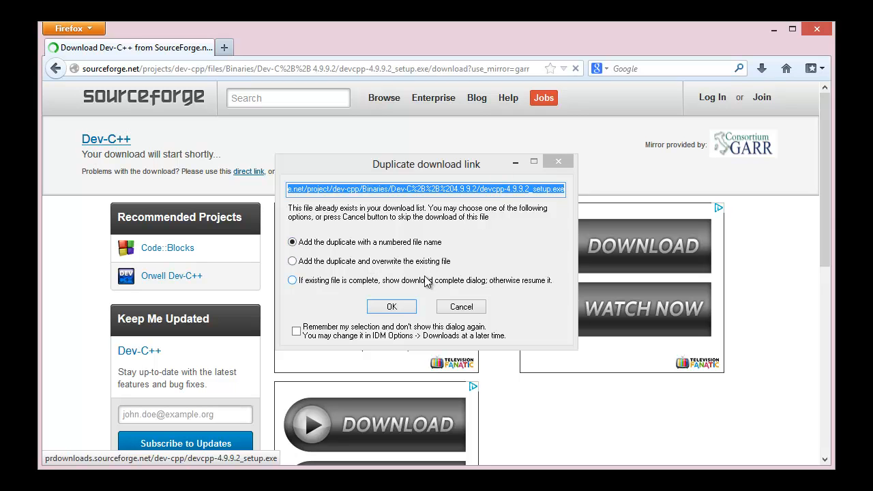
pyautogui.click(470, 308)
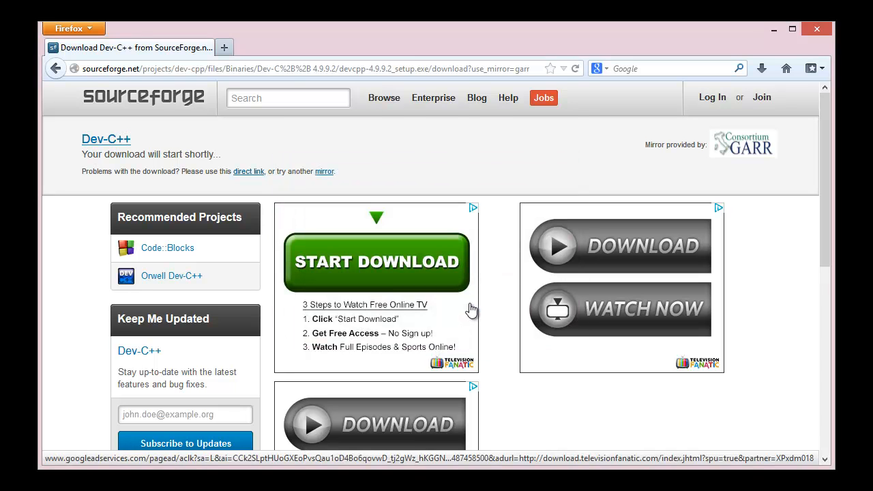
# Switch to File Explorer, launch the Dev-Cpp 5.4.1 TDM-GCC x64 4.7.1 Setup in English and accept its license agreement.
pyautogui.click(768, 35)
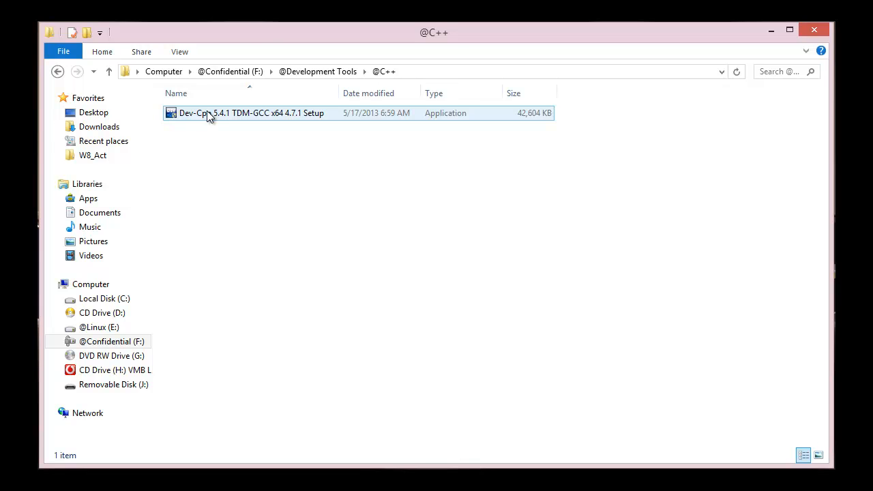
pyautogui.doubleClick(210, 116)
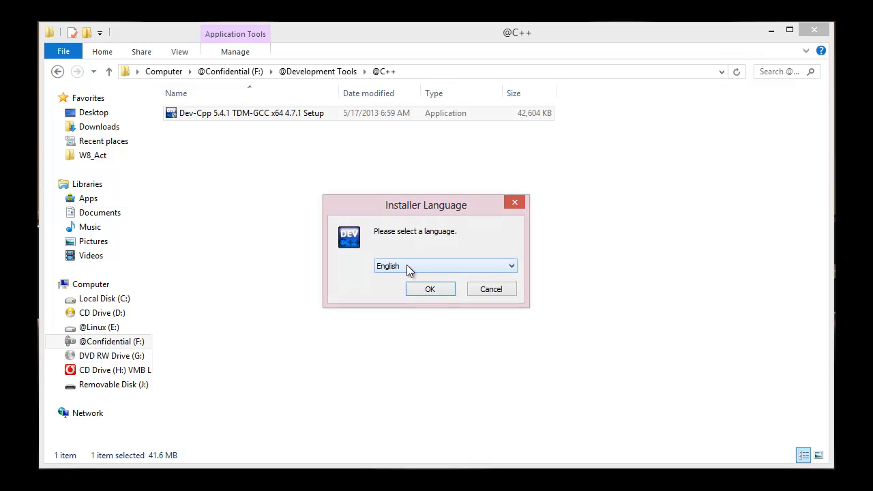
pyautogui.click(426, 289)
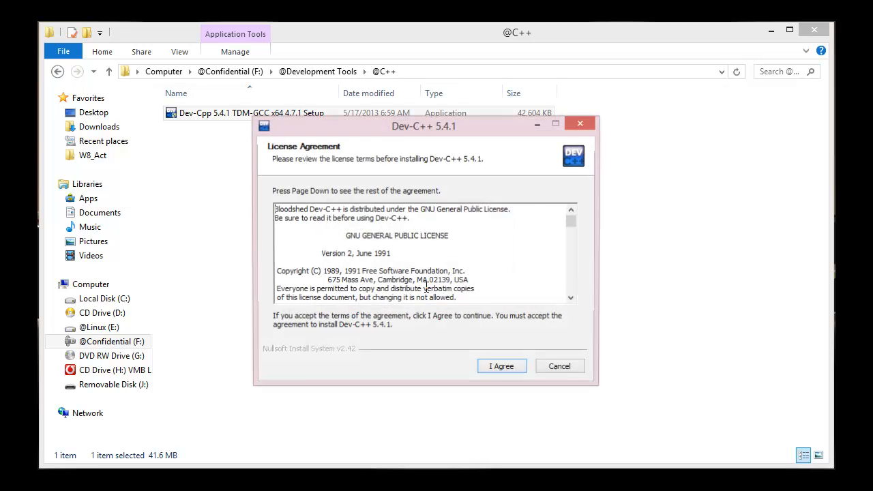
pyautogui.click(502, 367)
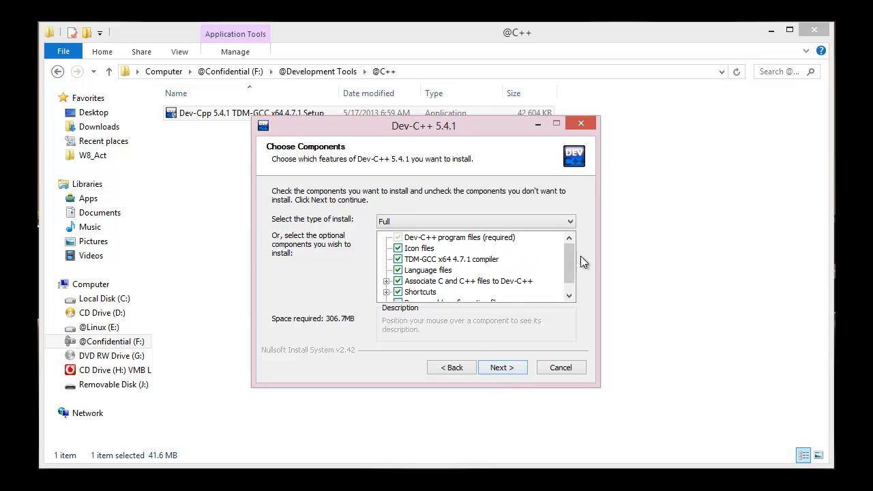
# Install Dev-C++ 5.4.1 with the Full install type in the default folder for all users and finish the setup.
pyautogui.moveTo(570, 258); pyautogui.dragTo(569, 280)
pyautogui.click(496, 367)
pyautogui.click(496, 367)
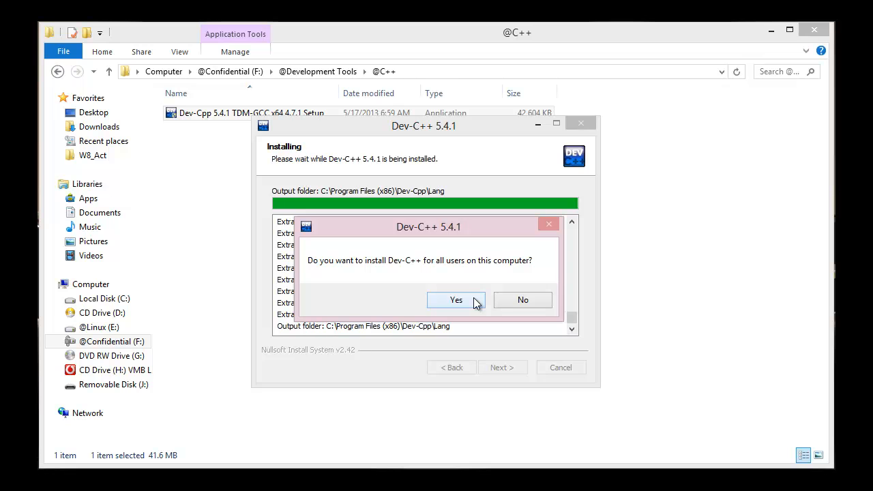
pyautogui.click(475, 300)
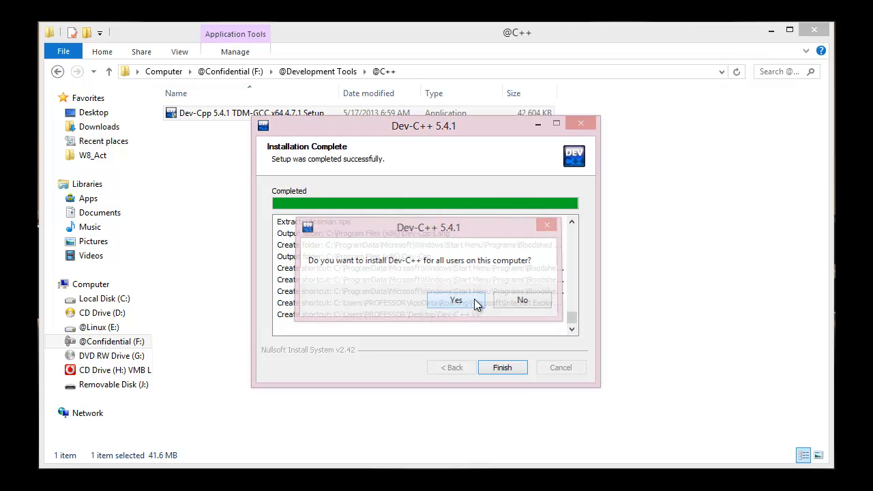
pyautogui.click(504, 369)
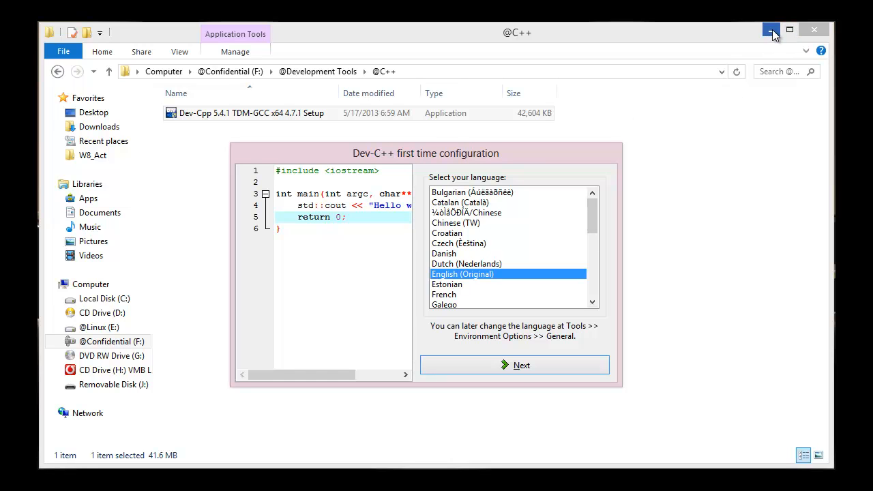
# Complete the first time configuration with English (Original), Courier New, Classic Plus, New Look and caching of only the listed headers, and dismiss the startup tip.
pyautogui.click(506, 363)
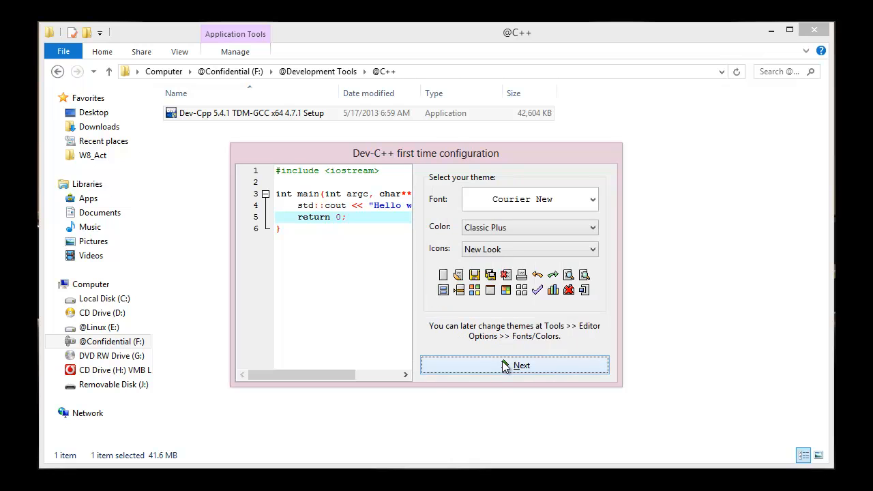
pyautogui.click(506, 229)
pyautogui.click(506, 229)
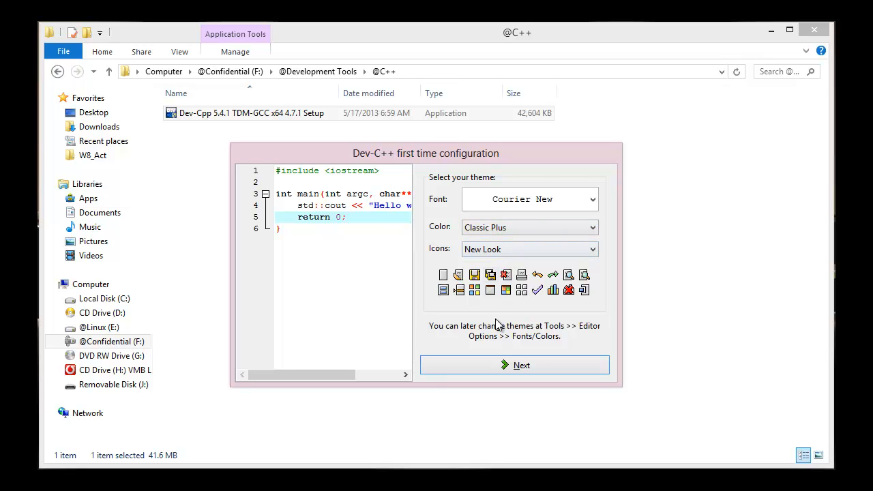
pyautogui.click(510, 367)
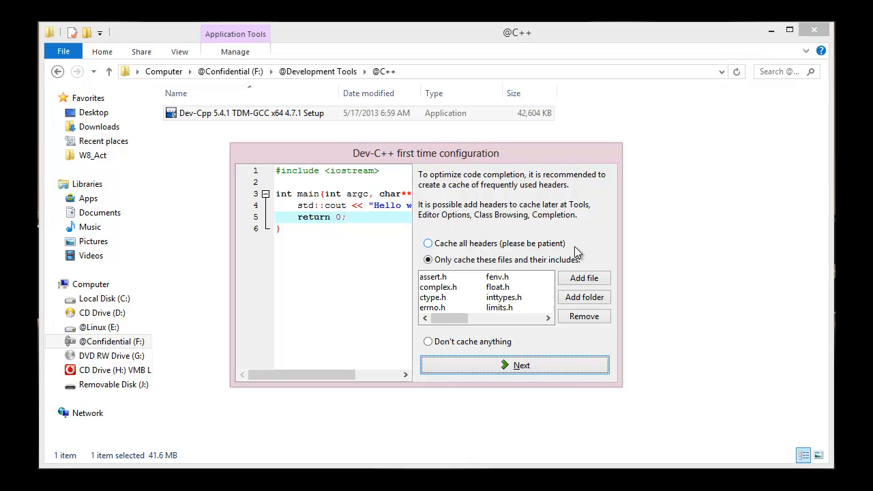
pyautogui.click(494, 365)
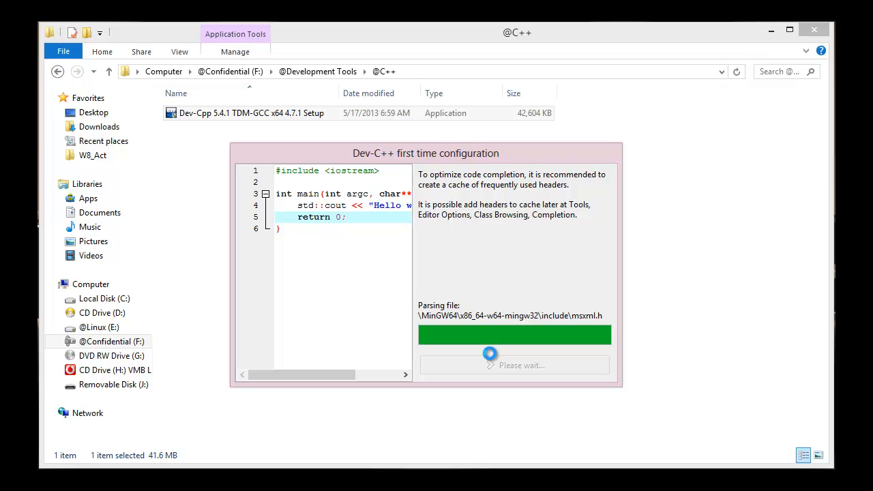
pyautogui.click(509, 366)
pyautogui.moveTo(669, 10); pyautogui.dragTo(544, 67)
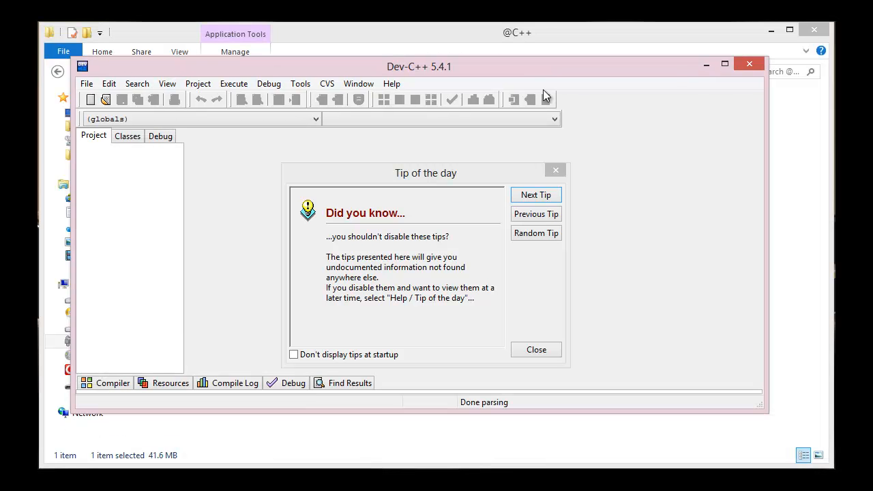
pyautogui.click(558, 168)
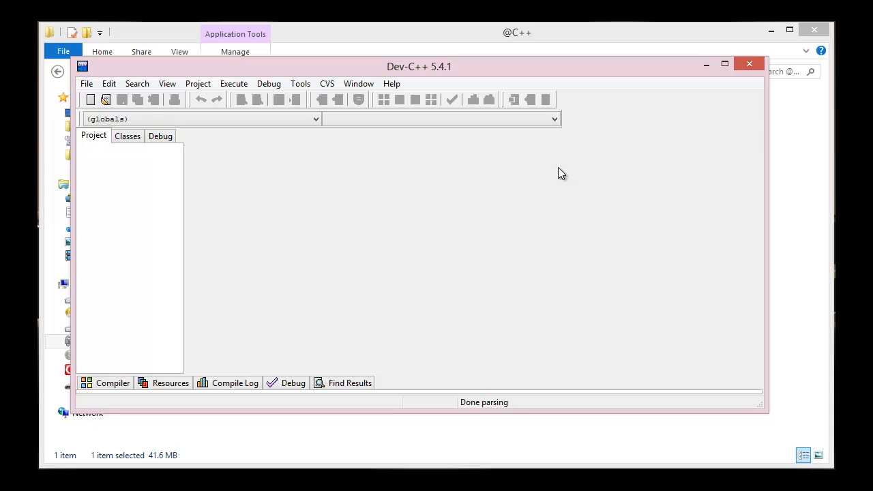
# Create a new source file and write #include<iostream> on its first line.
pyautogui.hotkey('ctrl', 'n')
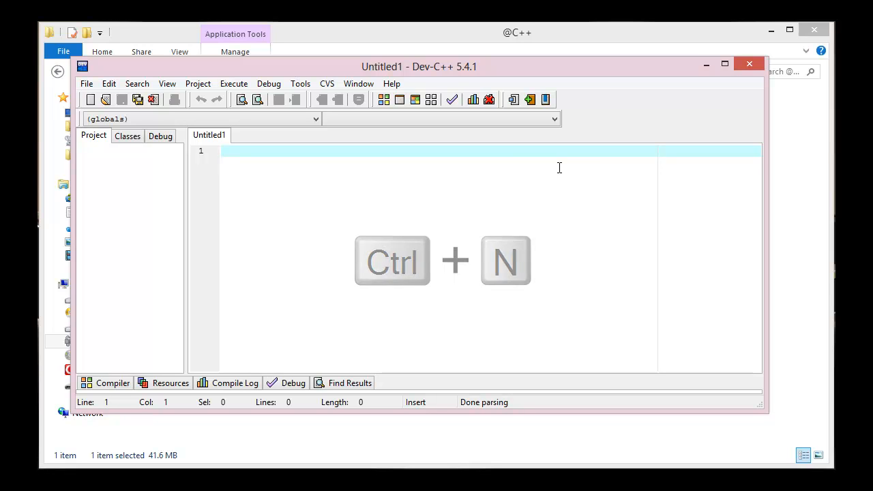
pyautogui.write('#i')
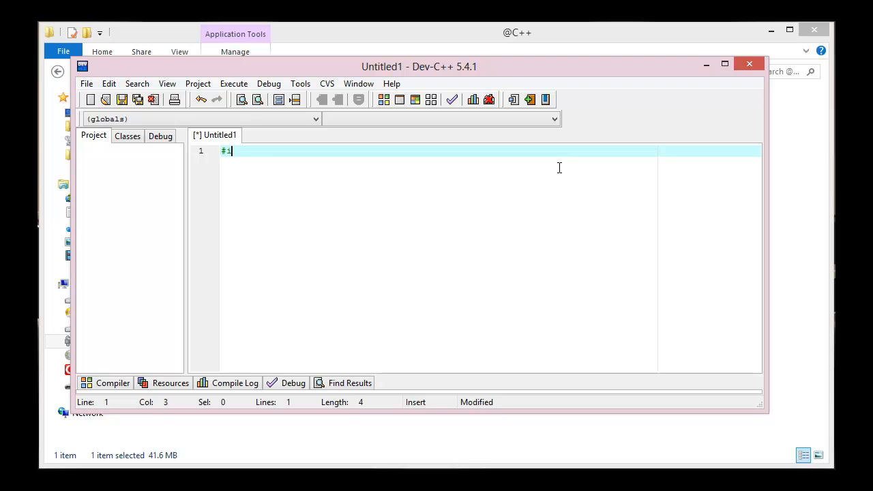
pyautogui.write('nclude<iostr')
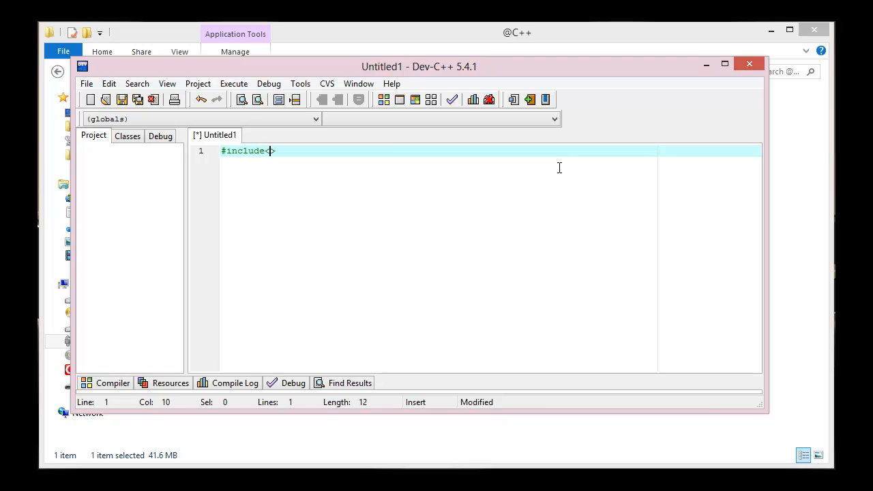
pyautogui.write('eam')
pyautogui.press('Return')
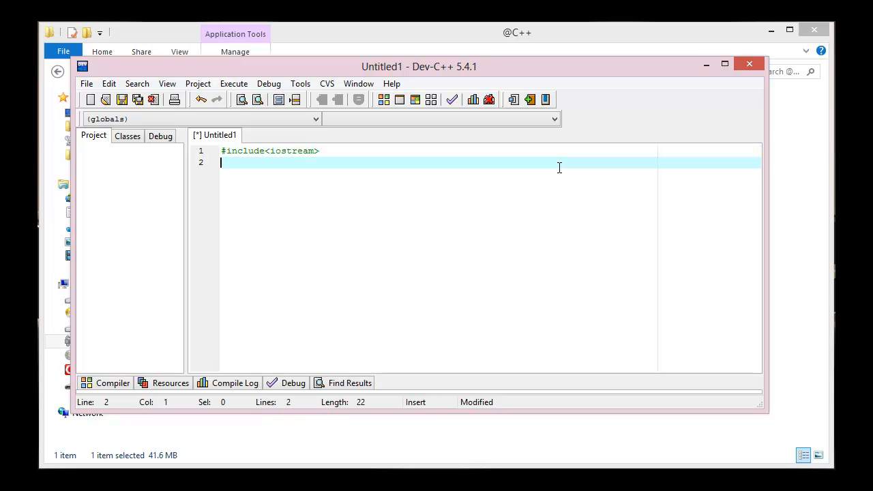
# Add #include<cstdlib> on the second line, followed by a blank line.
pyautogui.write('#inlcude<cstdlib')
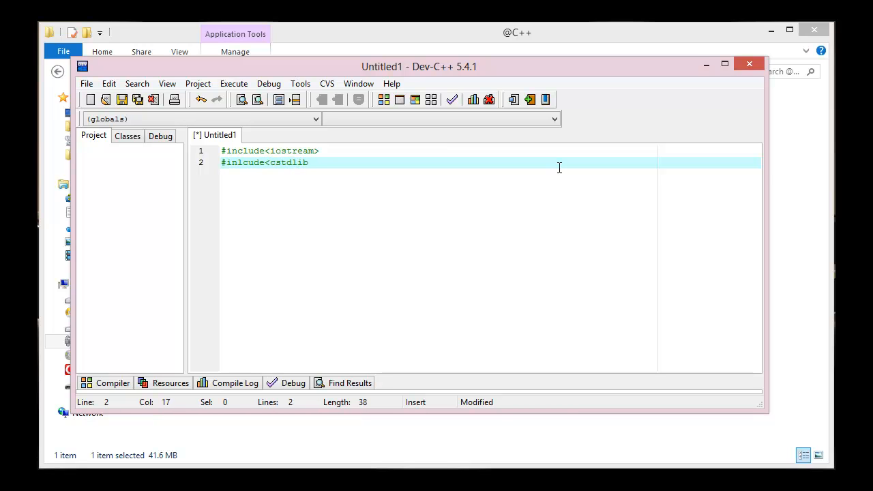
pyautogui.press('Left')
pyautogui.press('Left')
pyautogui.press('Left')
pyautogui.press('Left')
pyautogui.press('Left')
pyautogui.press('Left')
pyautogui.press('Left')
pyautogui.press('Left')
pyautogui.press('Left')
pyautogui.press('Left')
pyautogui.press('Left')
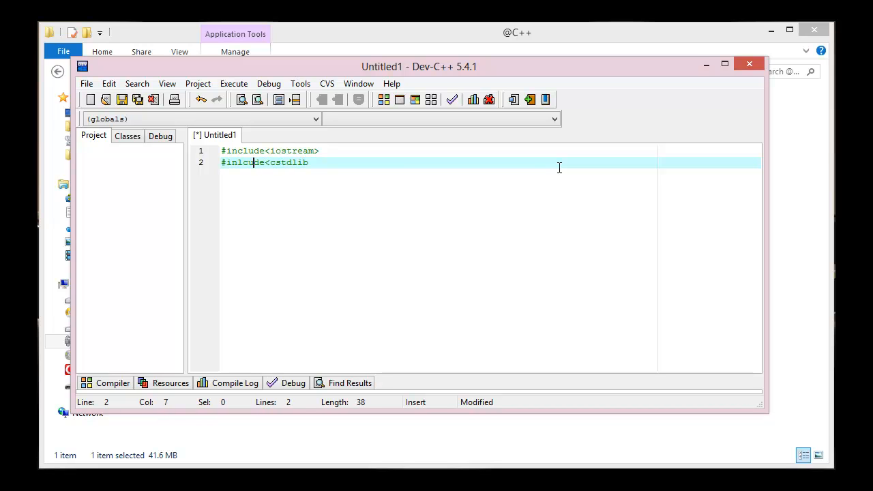
pyautogui.press('BackSpace')
pyautogui.press('BackSpace')
pyautogui.write('cl')
pyautogui.press('Right')
pyautogui.press('Right')
pyautogui.press('Right')
pyautogui.press('Right')
pyautogui.press('Right')
pyautogui.press('Right')
pyautogui.press('Right')
pyautogui.press('Right')
pyautogui.press('Right')
pyautogui.press('Right')
pyautogui.press('Right')
pyautogui.write('>')
pyautogui.press('Return')
pyautogui.press('Return')
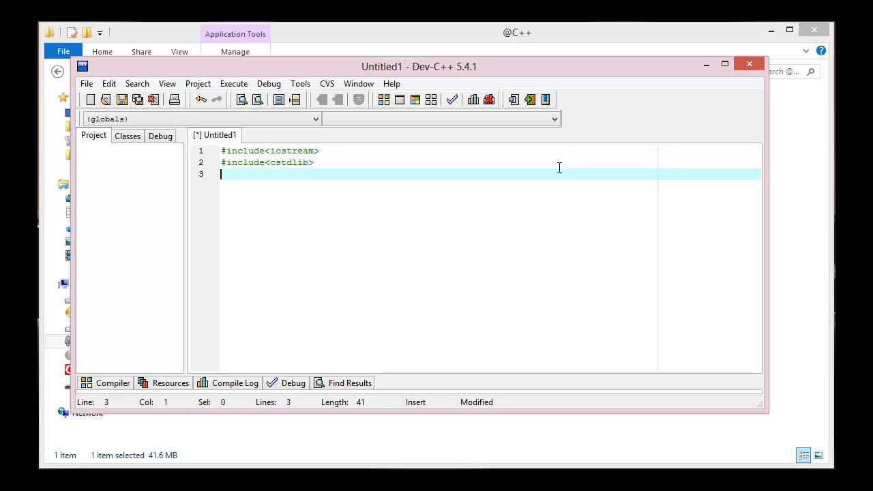
# Add the statement using namespace std; and, after a blank line, an empty int main() function with braces.
pyautogui.write('using names')
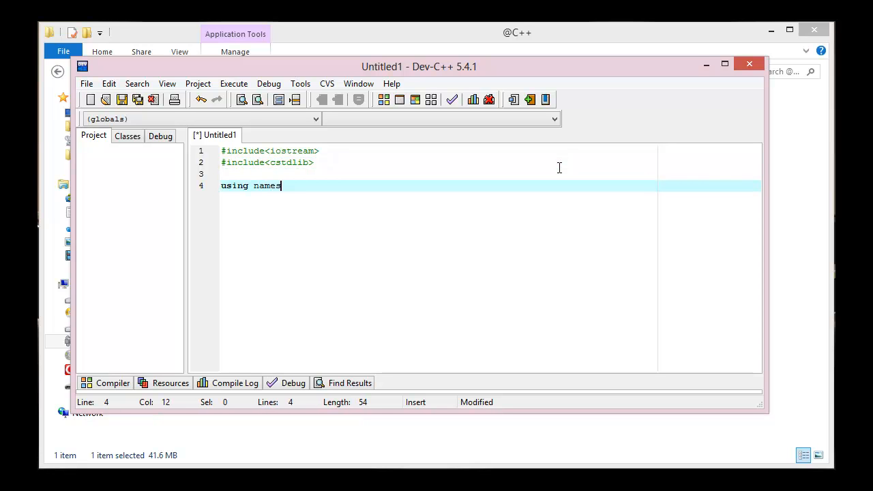
pyautogui.write('pace std;')
pyautogui.press('Return')
pyautogui.press('Return')
pyautogui.write('int main(){')
pyautogui.press('Return')
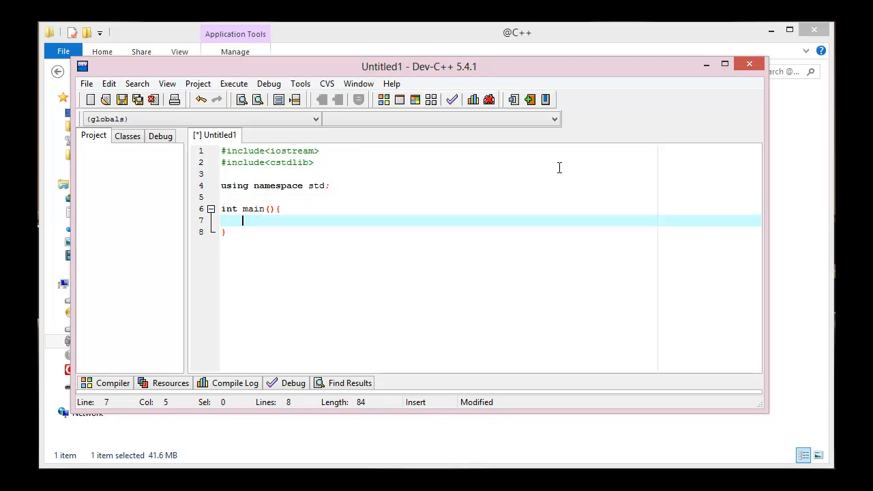
# Inside main, write cout << "Hello World! THis is my first C++ Program!!" << endl;.
pyautogui.write('cout << ')
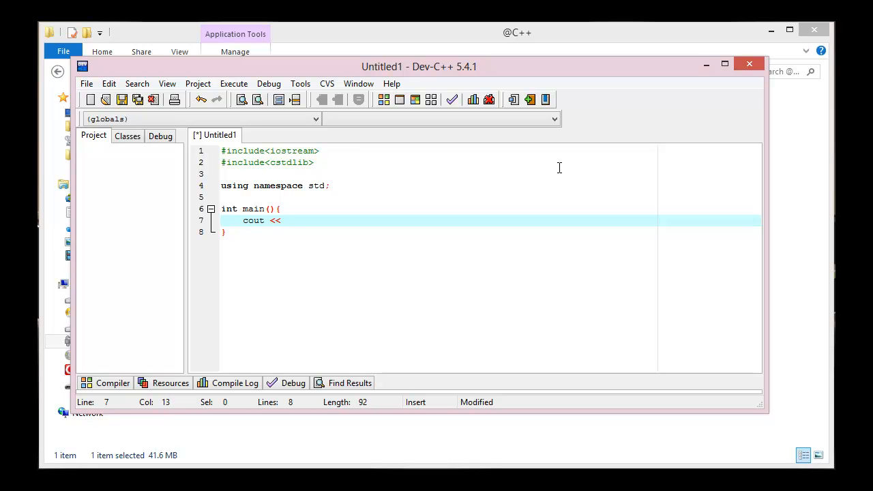
pyautogui.write(':B')
pyautogui.write('lo World')
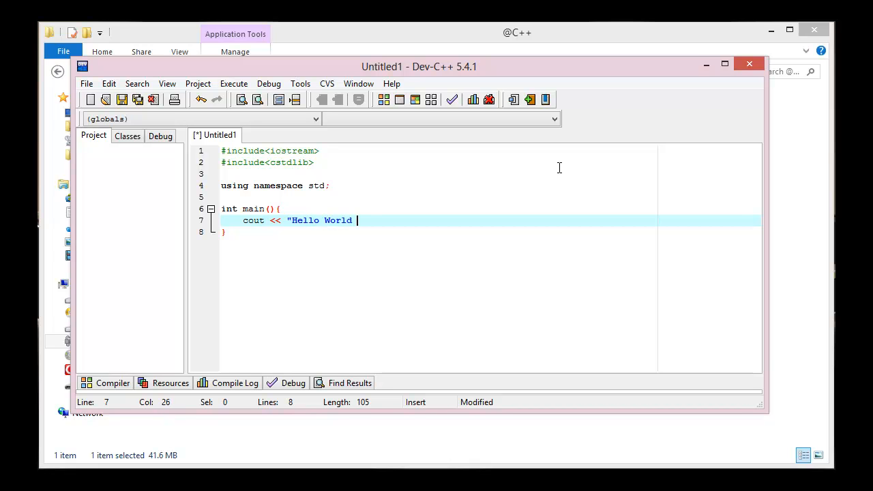
pyautogui.write(' ! THis is my first C__')
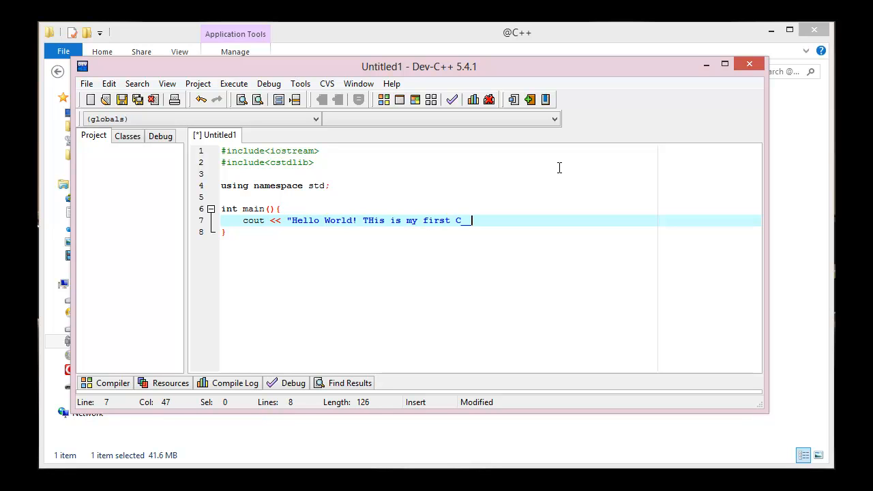
pyautogui.press('BackSpace')
pyautogui.press('BackSpace')
pyautogui.press('BackSpace')
pyautogui.write('++ Program!!" << endl;')
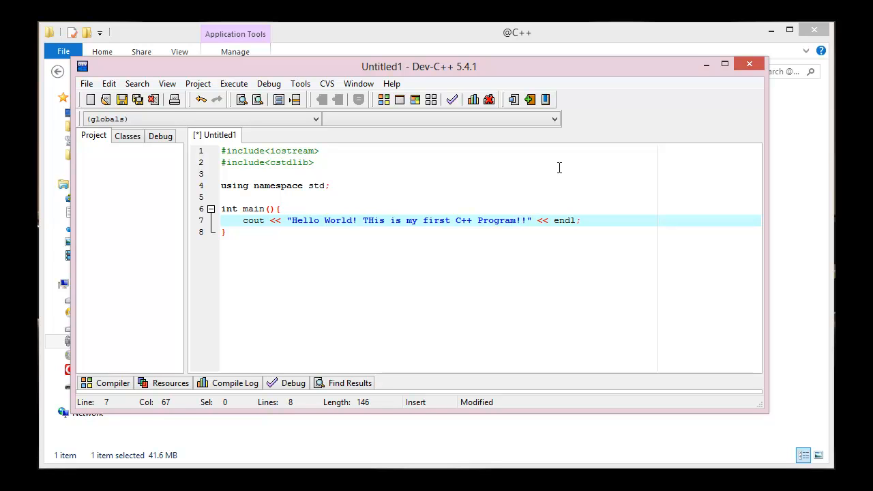
# Add system("pause"); below the cout statement and start a new line after it.
pyautogui.press('Return')
pyautogui.write('syste')
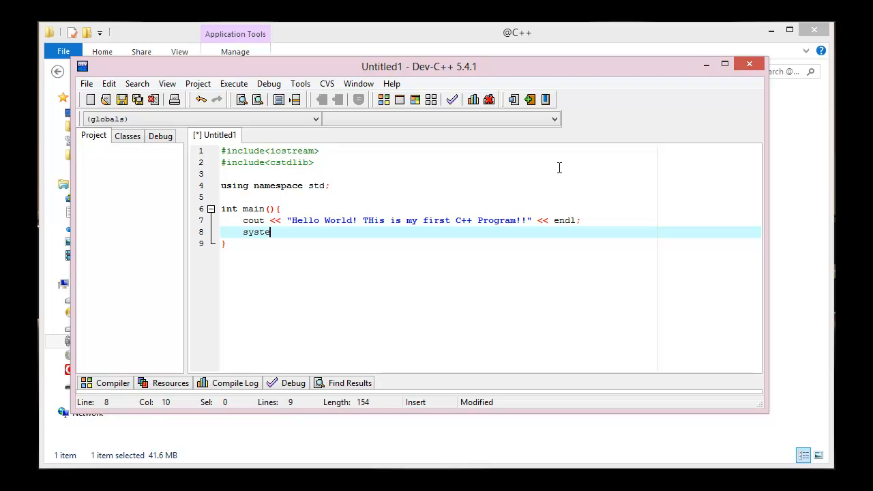
pyautogui.write('m("pause")')
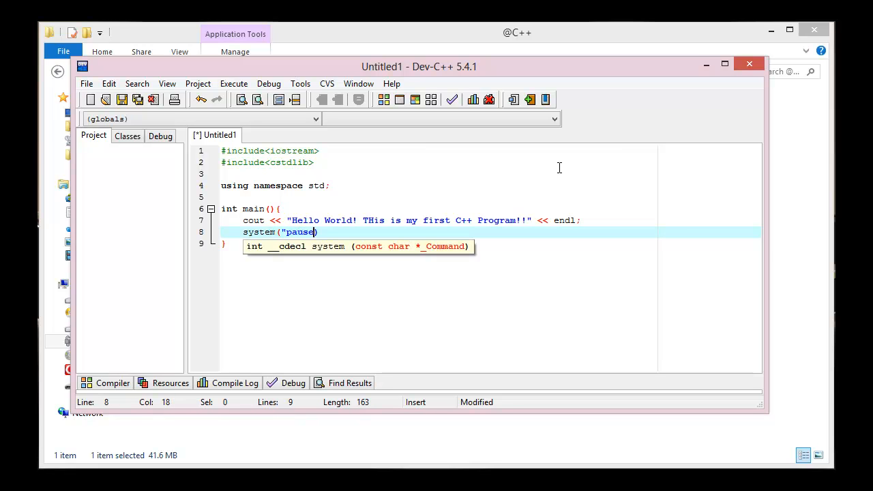
pyautogui.write(';')
pyautogui.press('Return')
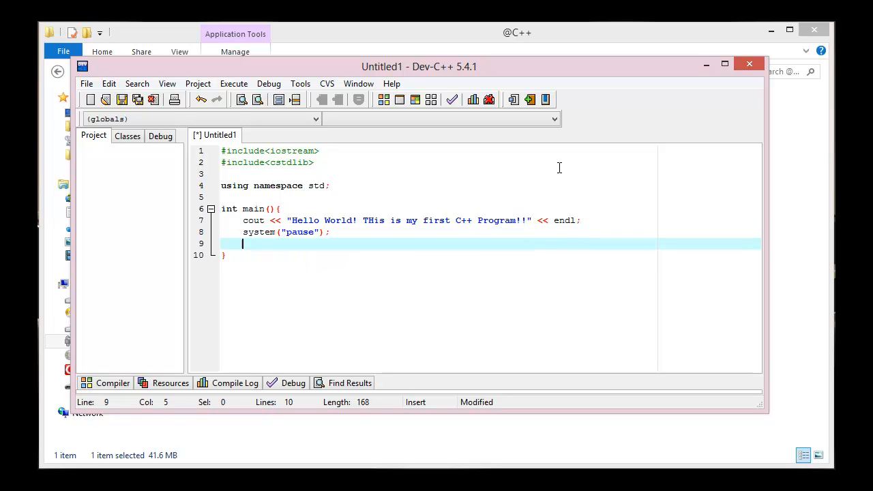
# Add the statement returon 0; on line 9, below system("pause");, inside main.
pyautogui.write('returon ')
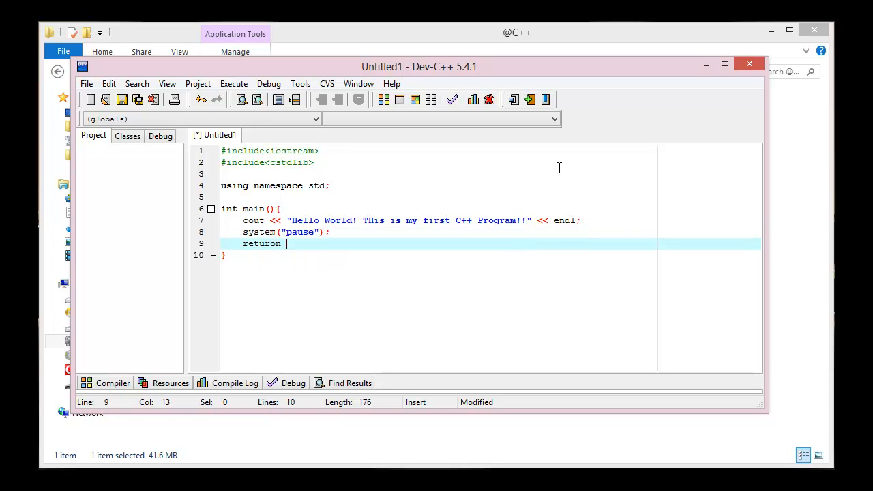
pyautogui.write('0;')
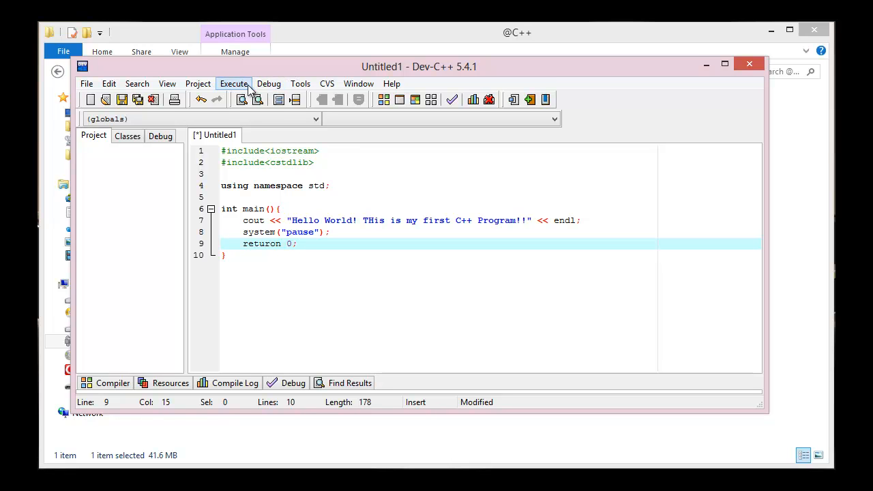
# Choose TDM-GCC 4.7.1 64-bit as the compiler set to configure in the compiler options and accept the settings.
pyautogui.click(299, 83)
pyautogui.click(300, 99)
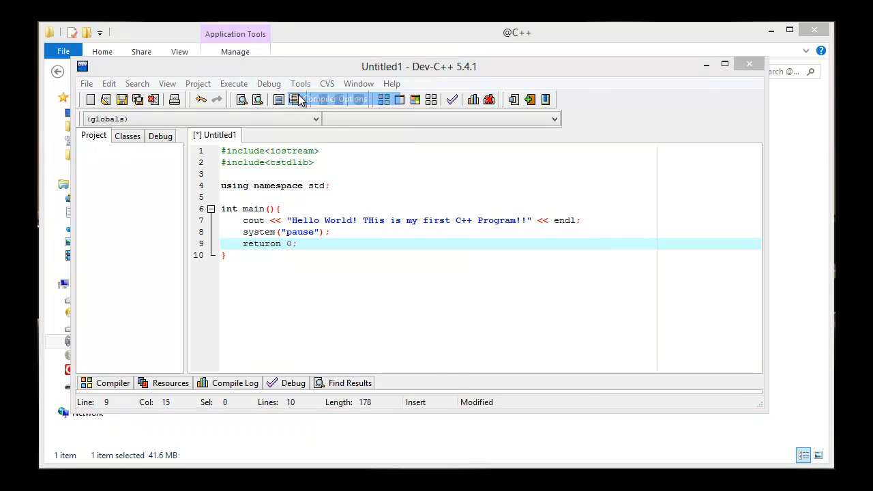
pyautogui.click(358, 129)
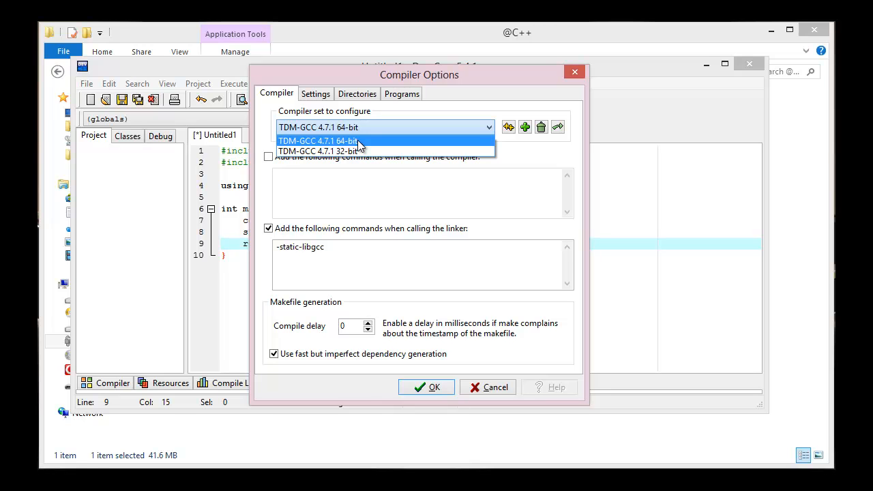
pyautogui.click(358, 141)
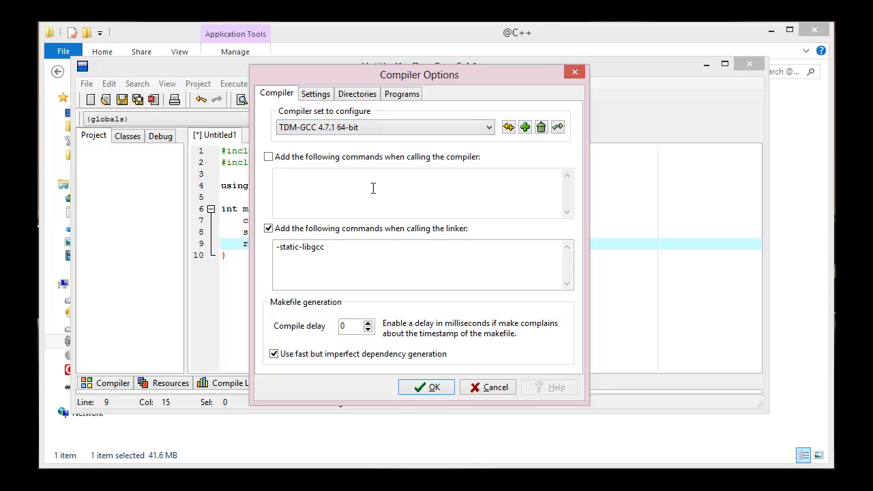
pyautogui.click(432, 388)
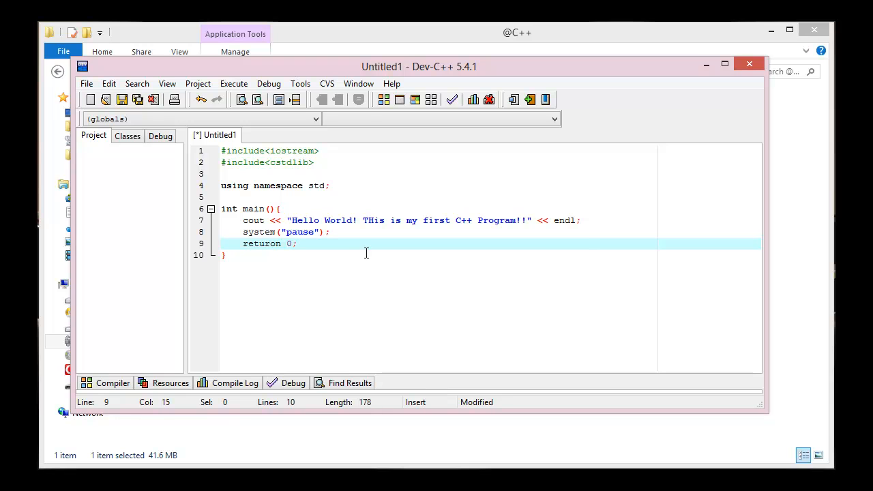
# Compile and run the program, naming the source file helloworld when saving.
pyautogui.click(417, 102)
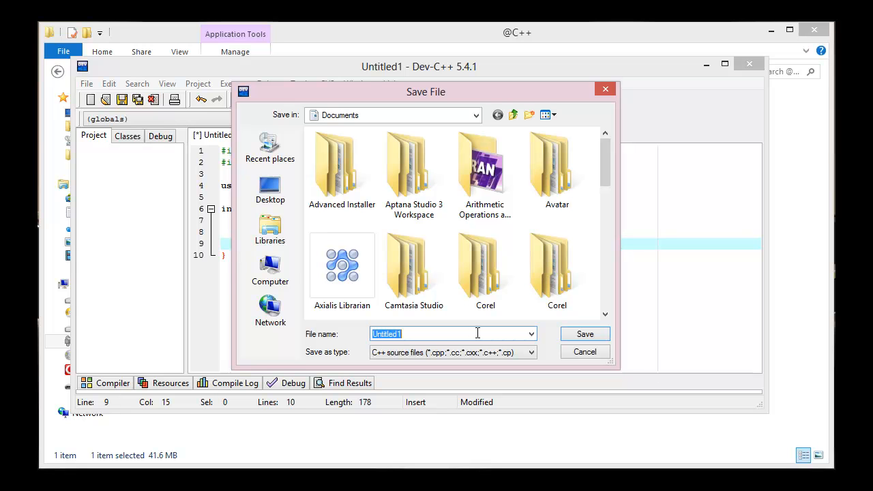
pyautogui.write('helloworld')
# Create a folder named My C++ Programs on the desktop and save the helloworld source file in it.
pyautogui.click(287, 200)
pyautogui.rightClick(503, 257)
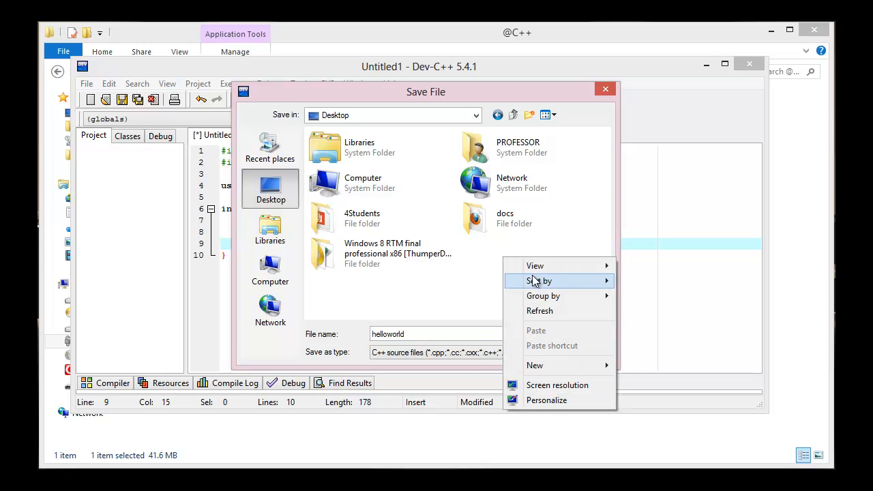
pyautogui.moveTo(600, 367)
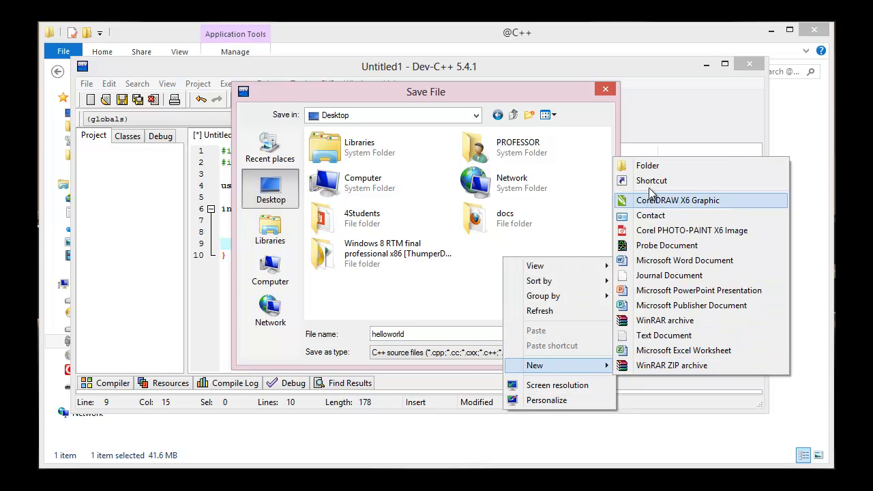
pyautogui.click(657, 169)
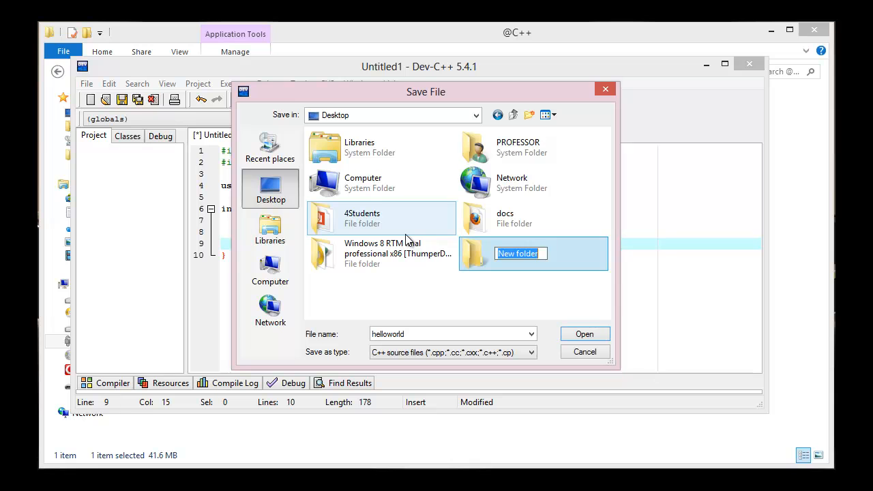
pyautogui.write('My C++')
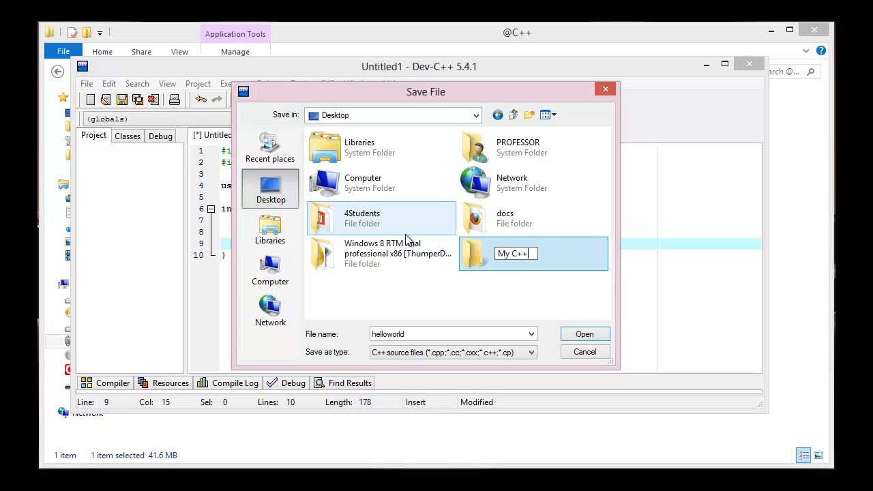
pyautogui.write(' Programs')
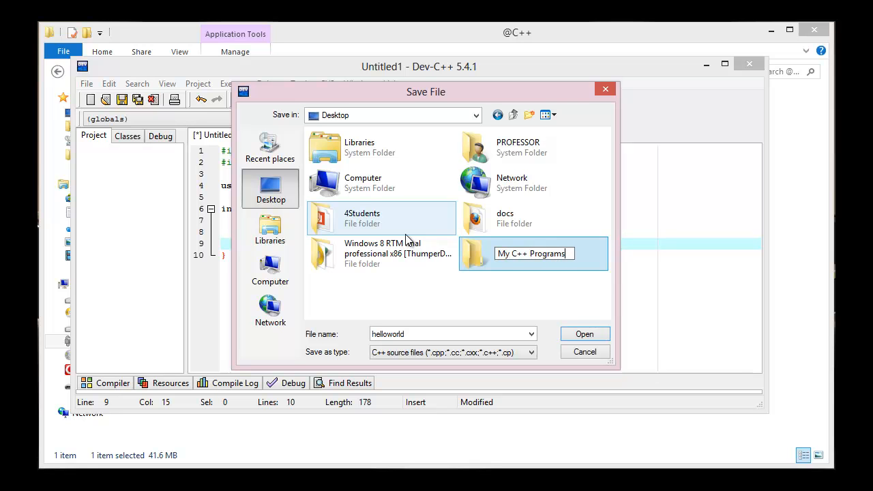
pyautogui.press('Return')
pyautogui.press('Return')
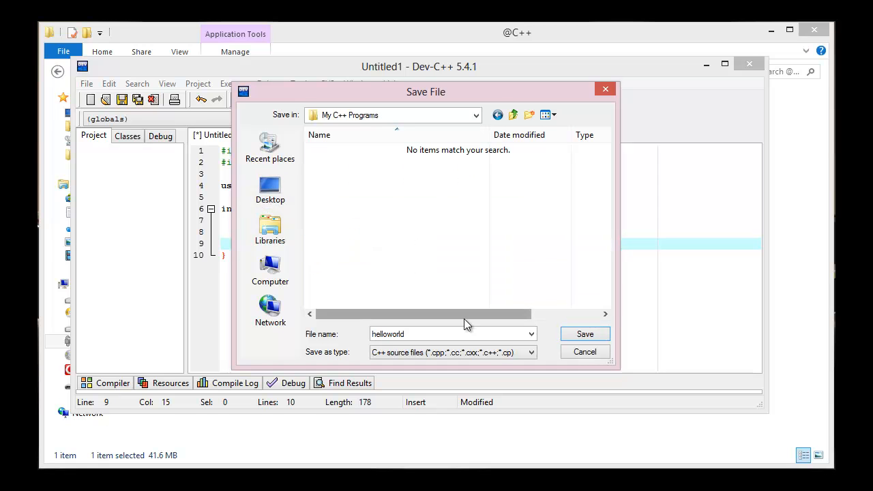
pyautogui.click(581, 335)
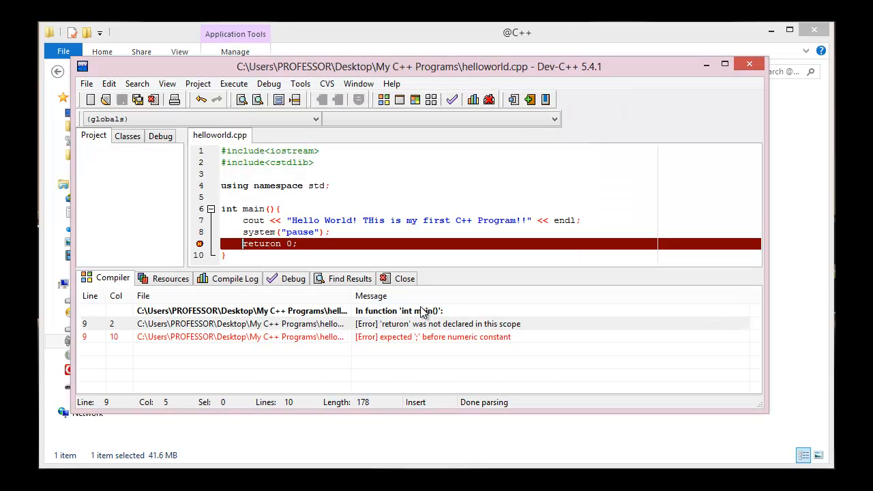
# Correct the misspelled returon on line 9 to return.
pyautogui.click(277, 243)
pyautogui.press('BackSpace')
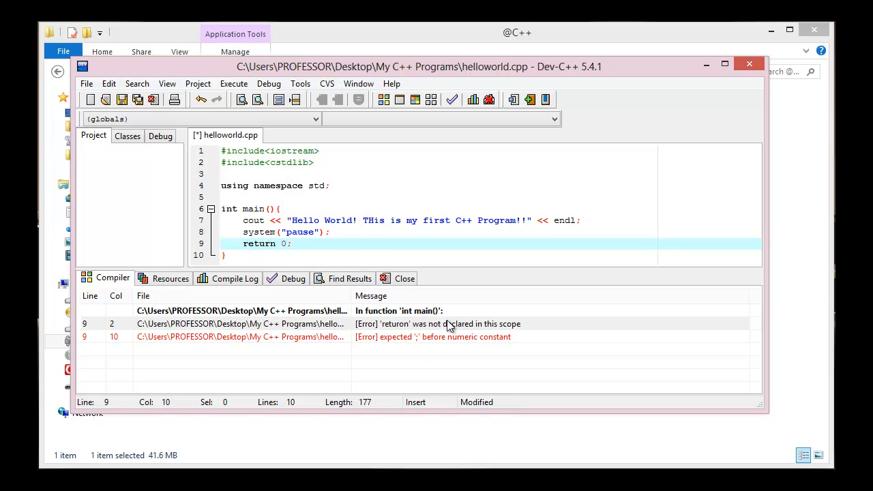
# Compile and run the corrected program, move its console window toward the middle of the screen, and dismiss it.
pyautogui.click(421, 98)
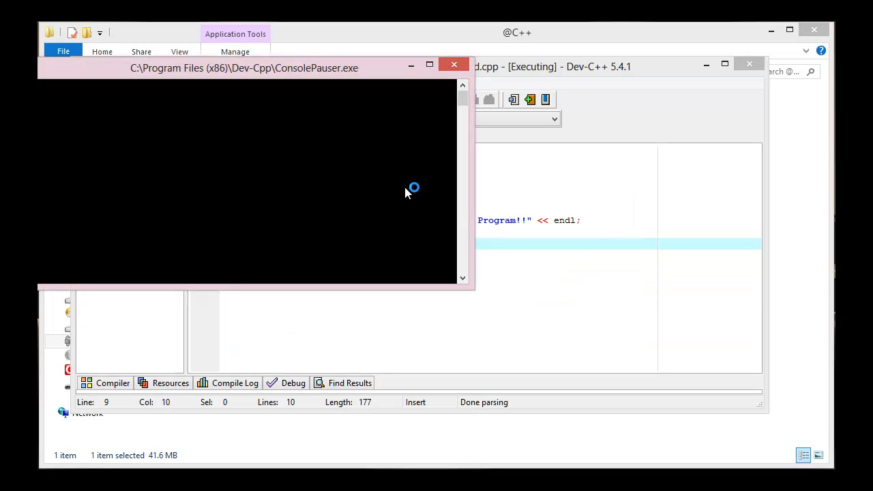
pyautogui.moveTo(327, 76); pyautogui.dragTo(473, 146)
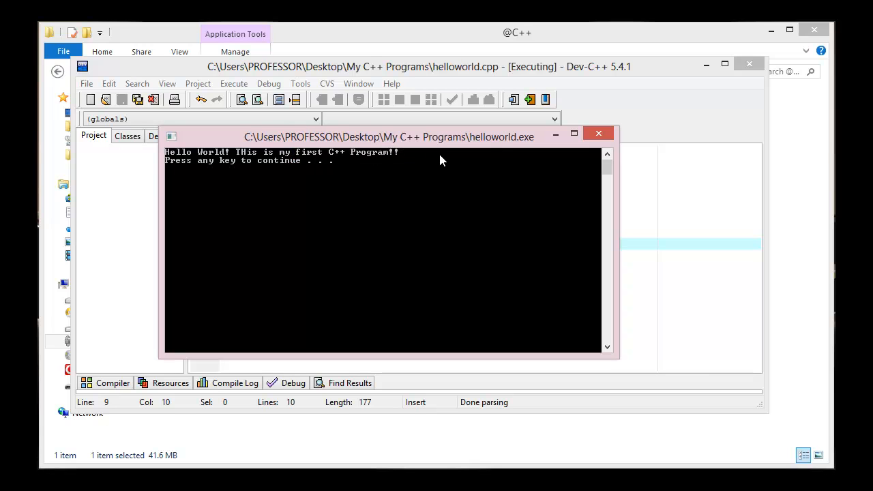
pyautogui.press('Return')
pyautogui.press('Return')
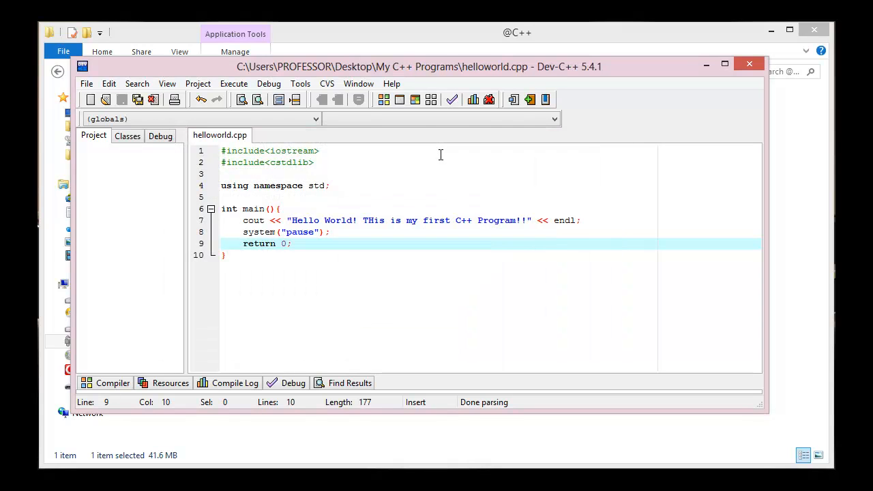